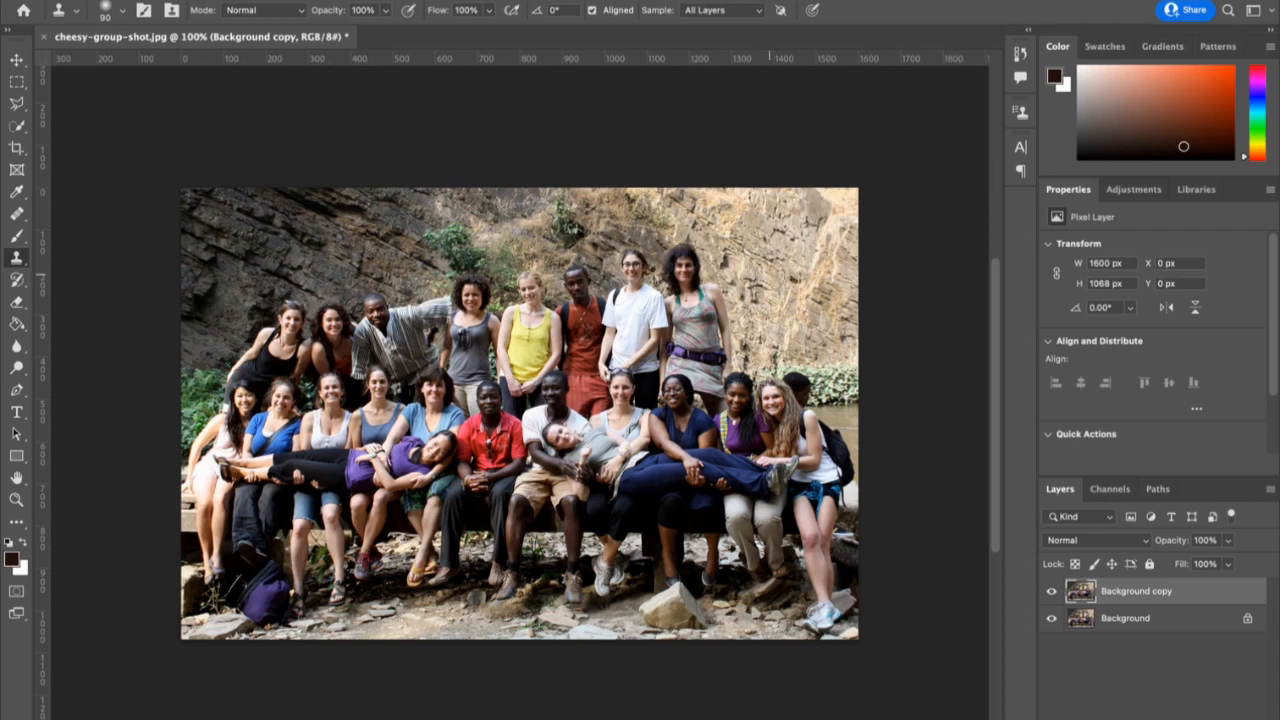
Step: Try to clone over the cliff beside the back row without a source point, and dismiss the warning
left_click(768, 280)
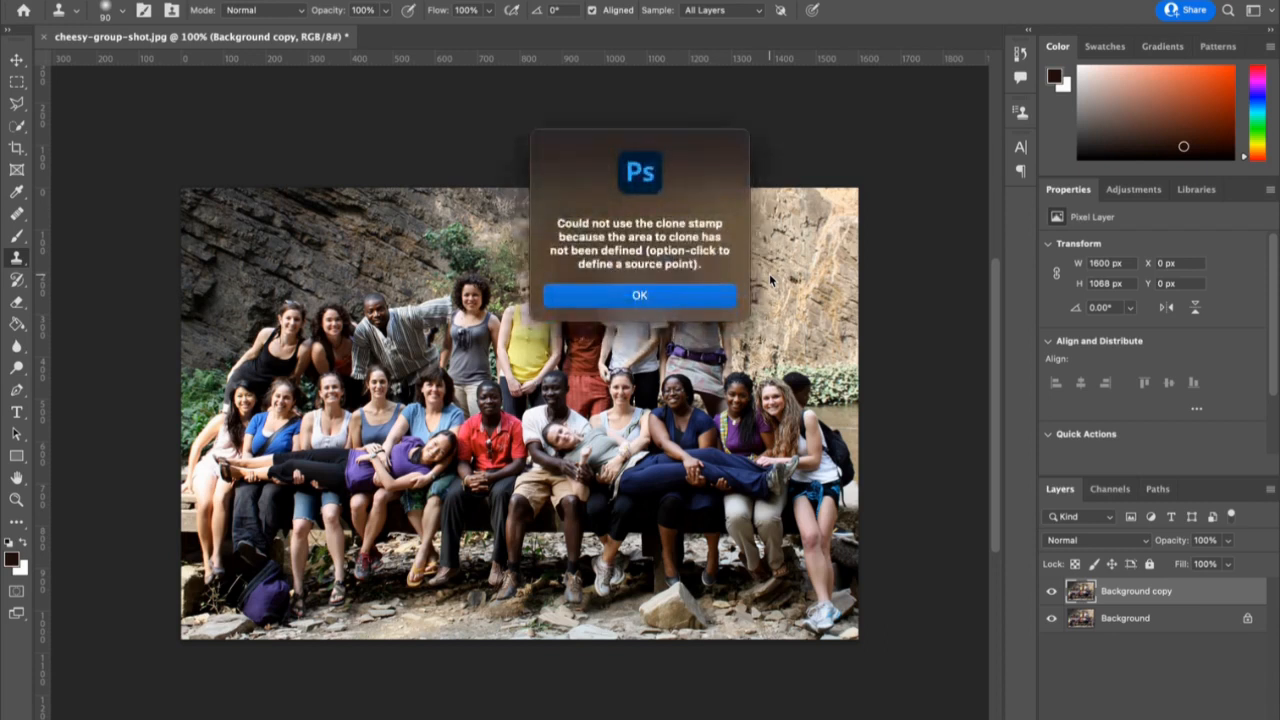
left_click(684, 296)
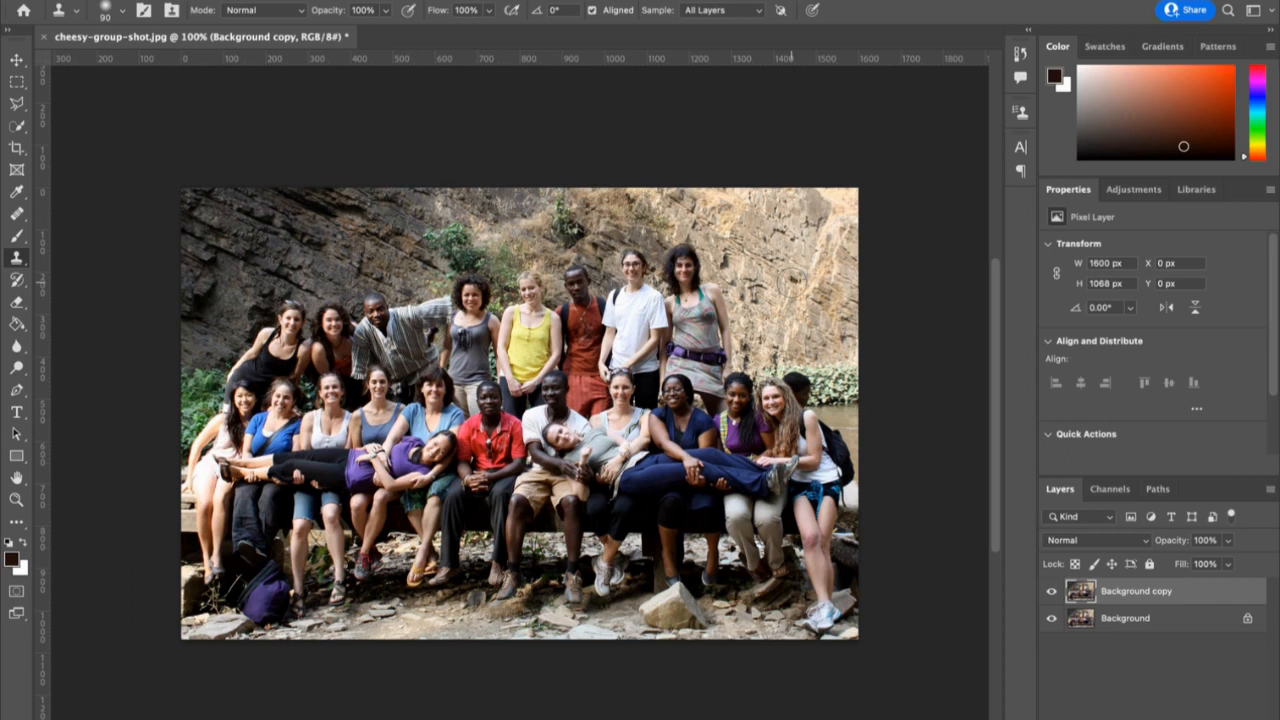
Step: Sample the bare cliff and clone it over the head and upper torso of the back-row woman in the patterned dress
key("ctrl+plus")
key("ctrl+plus")
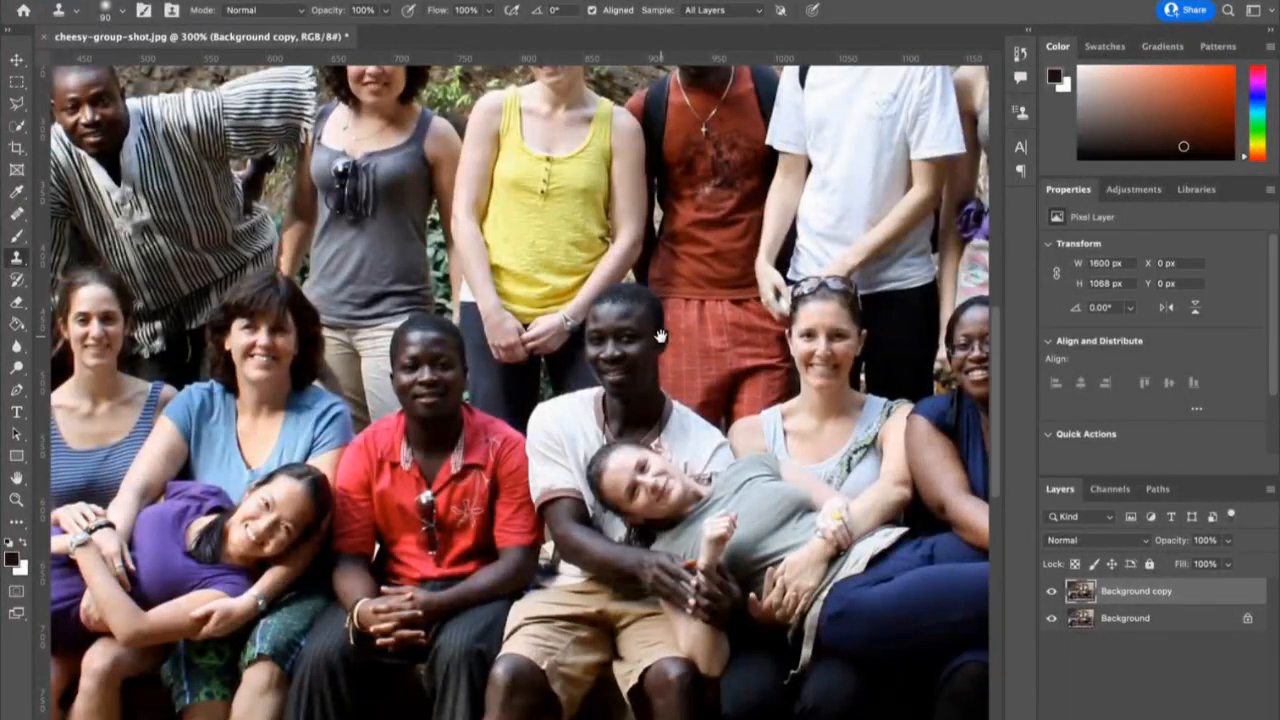
scroll(698, 344, "right", 10)
scroll(698, 344, "up", 8)
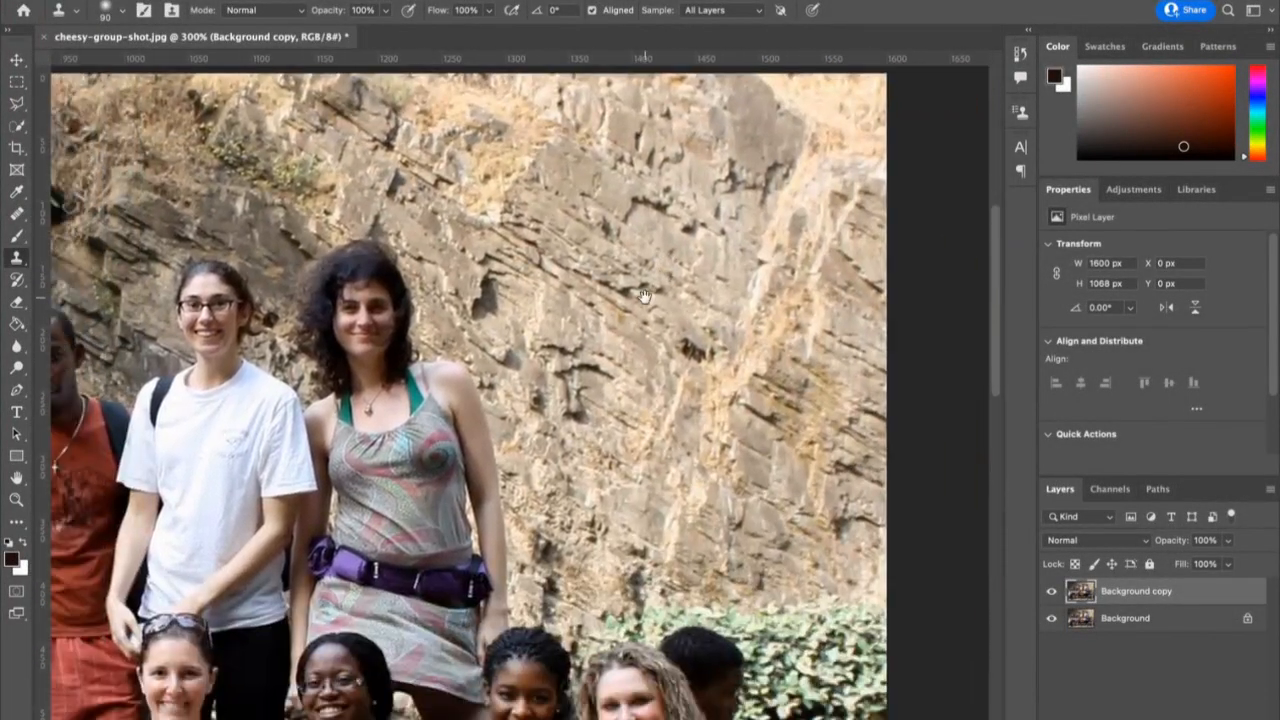
left_click_drag(645, 296, 684, 236)
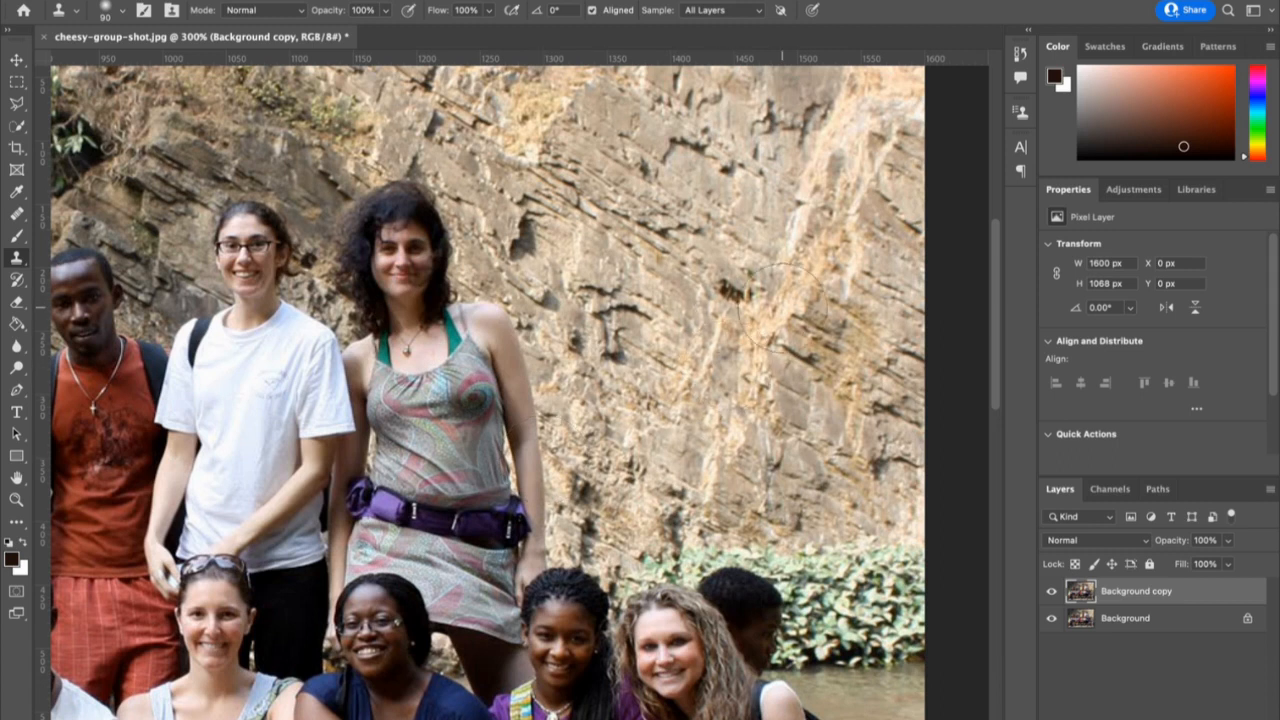
left_click(782, 308, "alt")
left_click(765, 233, "alt")
mouse_move(450, 265)
left_mouse_down()
mouse_move(400, 250)
mouse_move(420, 262)
mouse_move(425, 240)
mouse_move(395, 230)
mouse_move(415, 265)
mouse_move(393, 253)
mouse_move(380, 290)
mouse_move(450, 303)
mouse_move(490, 330)
mouse_move(400, 345)
mouse_move(432, 339)
mouse_move(452, 395)
mouse_move(503, 381)
mouse_move(415, 410)
mouse_move(503, 373)
mouse_move(475, 371)
left_mouse_up()
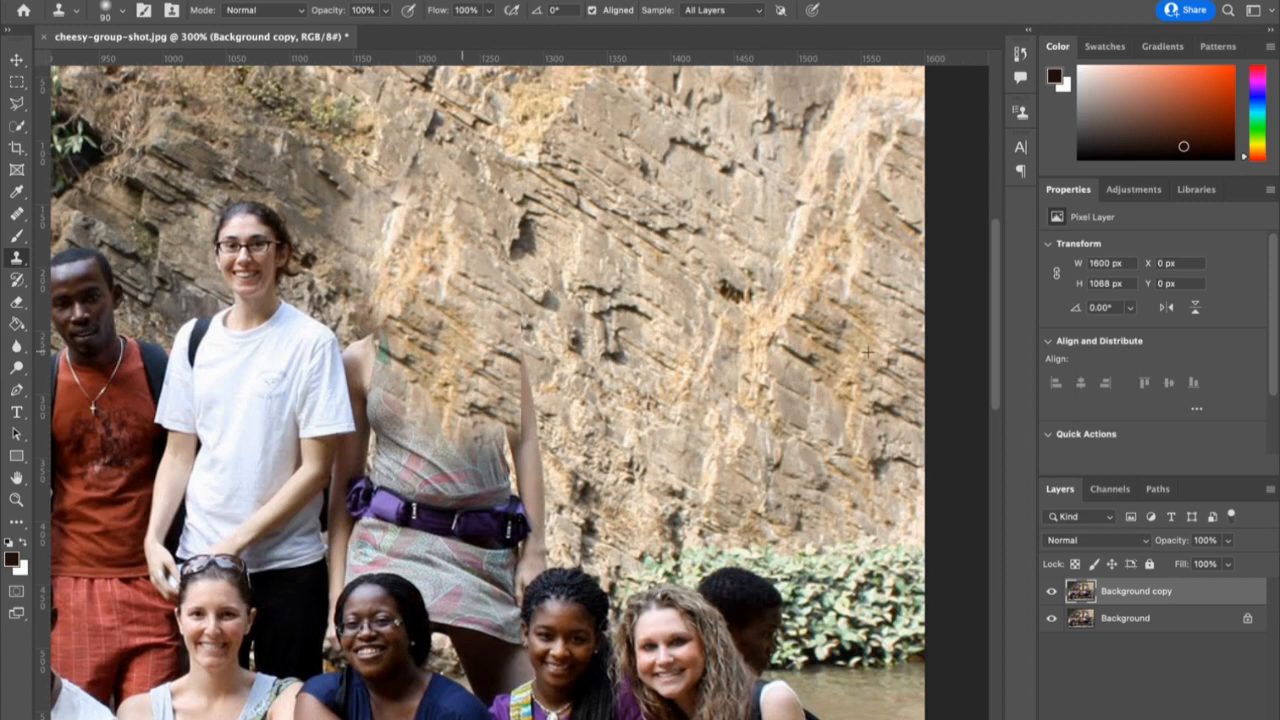
left_click_drag(466, 360, 511, 382)
mouse_move(514, 430)
left_mouse_down()
mouse_move(515, 460)
mouse_move(400, 430)
mouse_move(365, 395)
left_mouse_up()
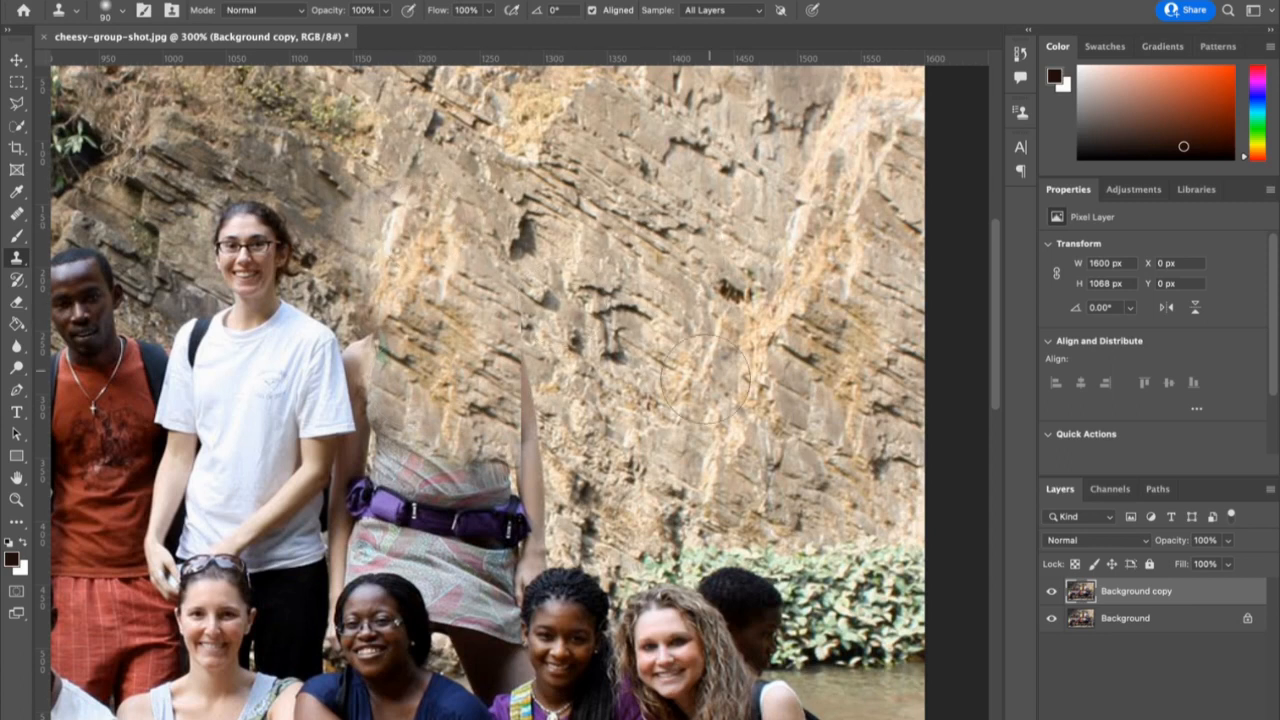
left_click_drag(478, 625, 497, 560)
key("ctrl+z")
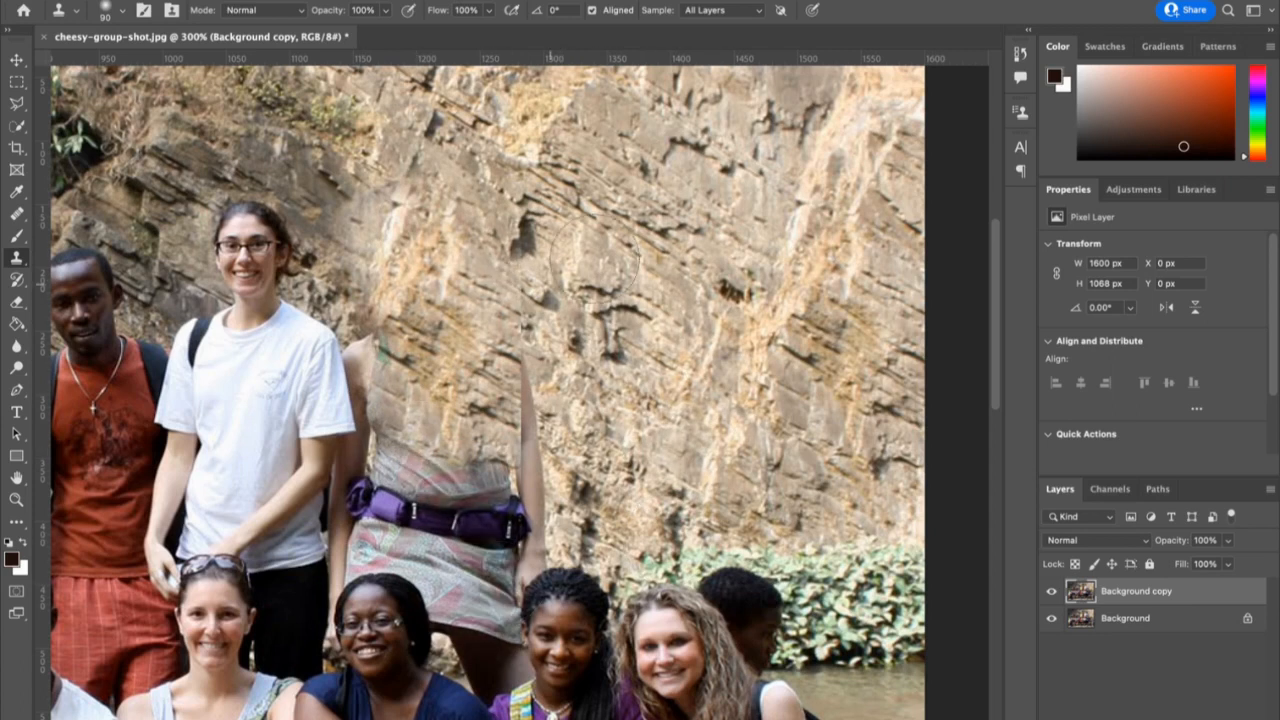
Step: Resample the upper cliff and clone rock over the woman's remaining torso, outer arm, purple waist pack and upper skirt
left_click(676, 171, "alt")
mouse_move(610, 275)
left_mouse_down()
mouse_move(525, 415)
mouse_move(545, 465)
mouse_move(500, 500)
mouse_move(470, 465)
mouse_move(485, 485)
mouse_move(440, 480)
mouse_move(420, 450)
mouse_move(430, 420)
left_mouse_up()
left_click(537, 132, "alt")
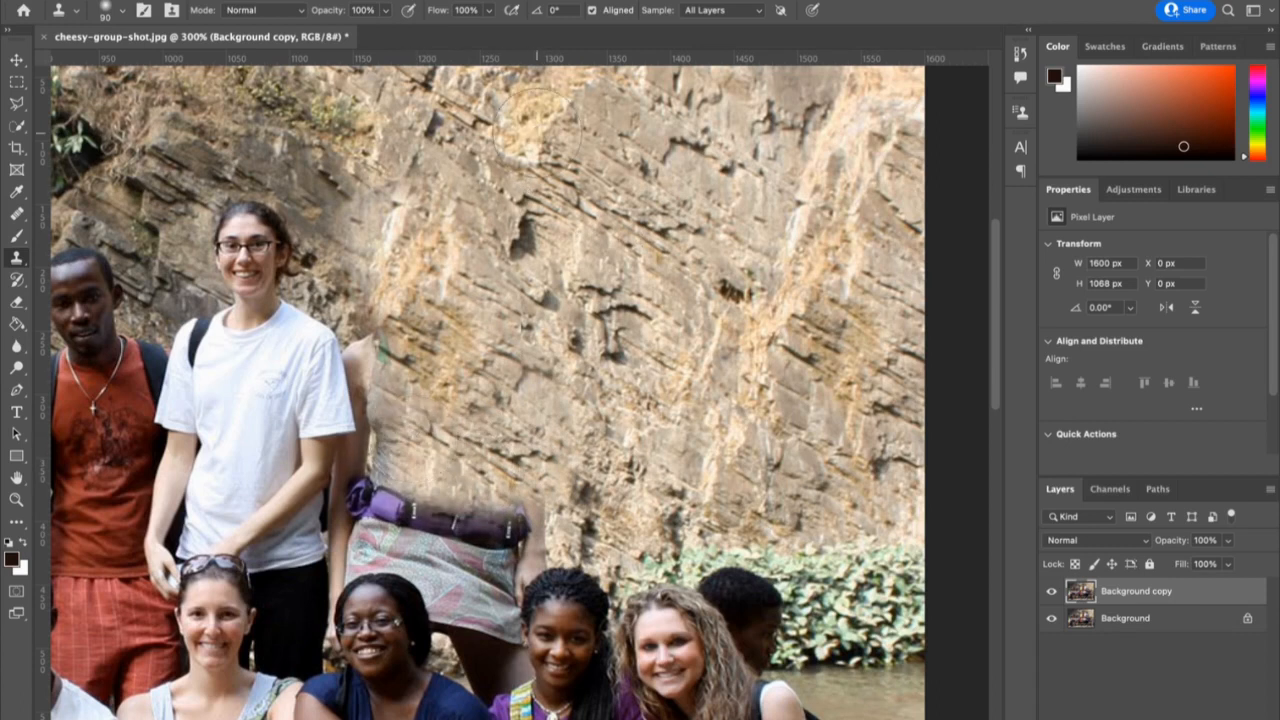
mouse_move(470, 320)
left_mouse_down()
mouse_move(395, 360)
mouse_move(420, 420)
mouse_move(400, 495)
mouse_move(500, 515)
mouse_move(490, 540)
mouse_move(440, 550)
mouse_move(410, 520)
left_mouse_up()
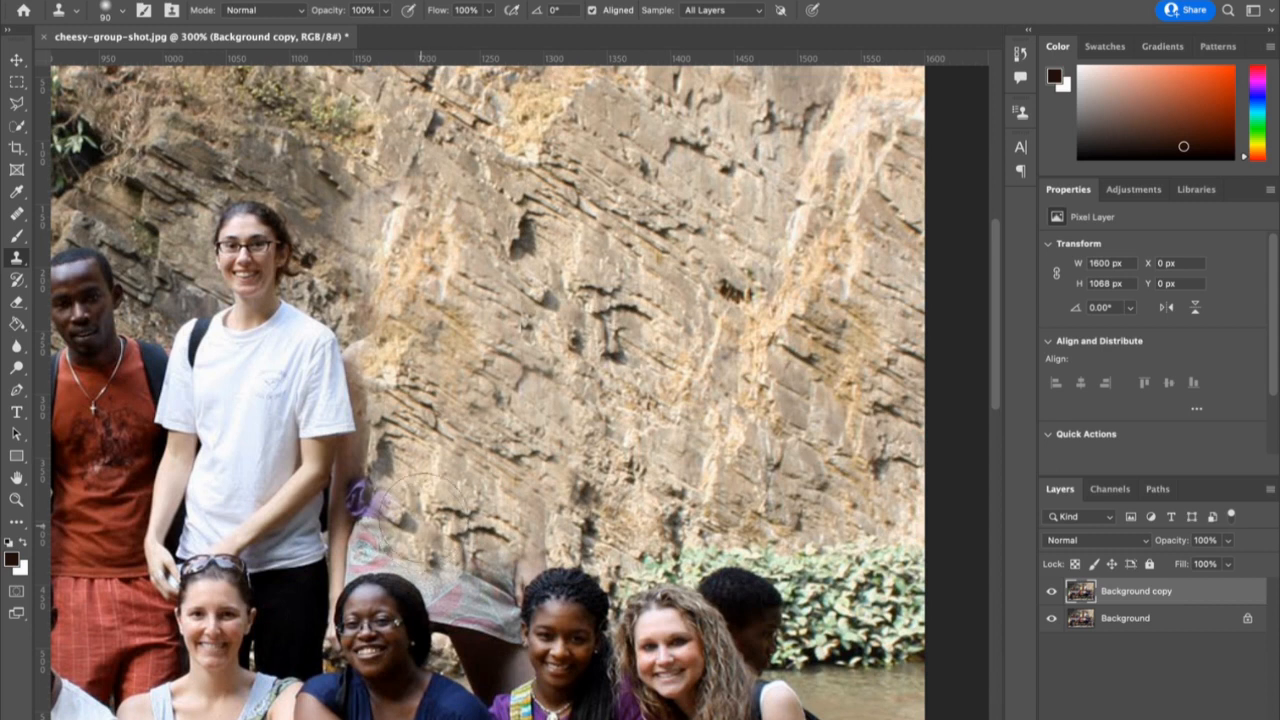
Step: Reduce the Clone Stamp brush size to 35 px for detail work on the woman's remnants
key("ctrl+plus")
key("ctrl+plus")
key("ctrl+plus")
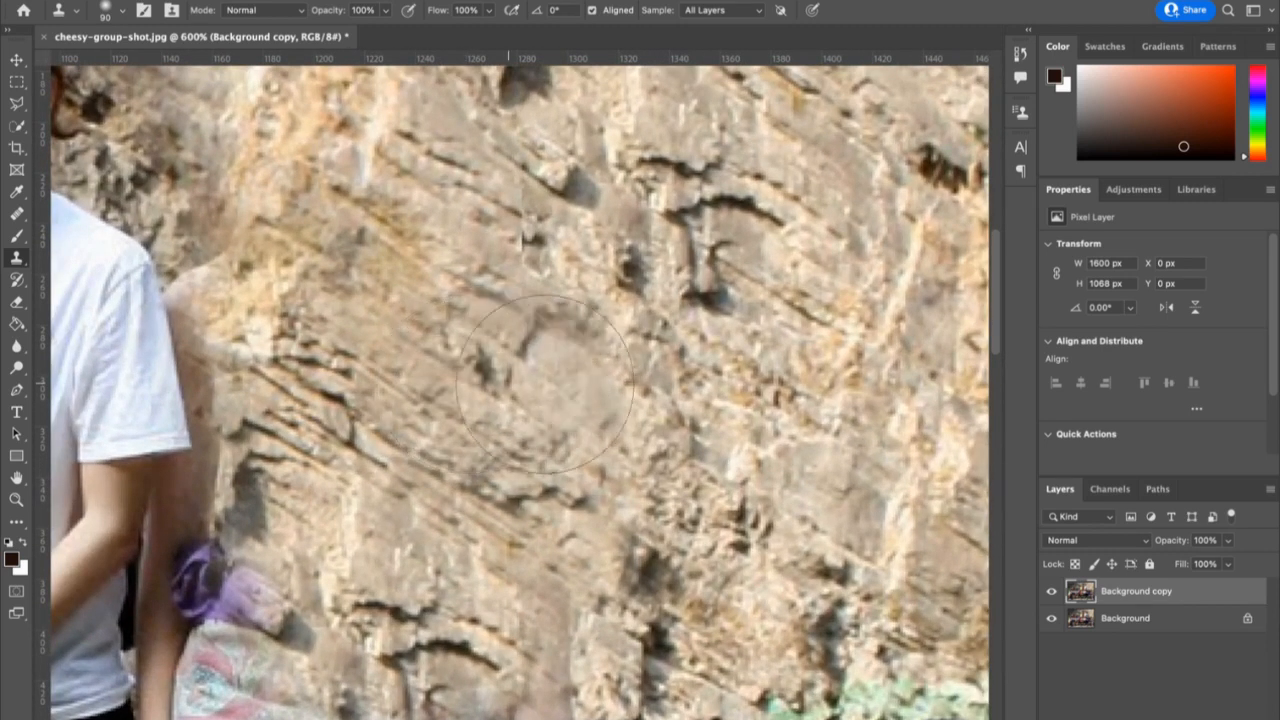
scroll(646, 349, "left", 5)
scroll(646, 349, "down", 2)
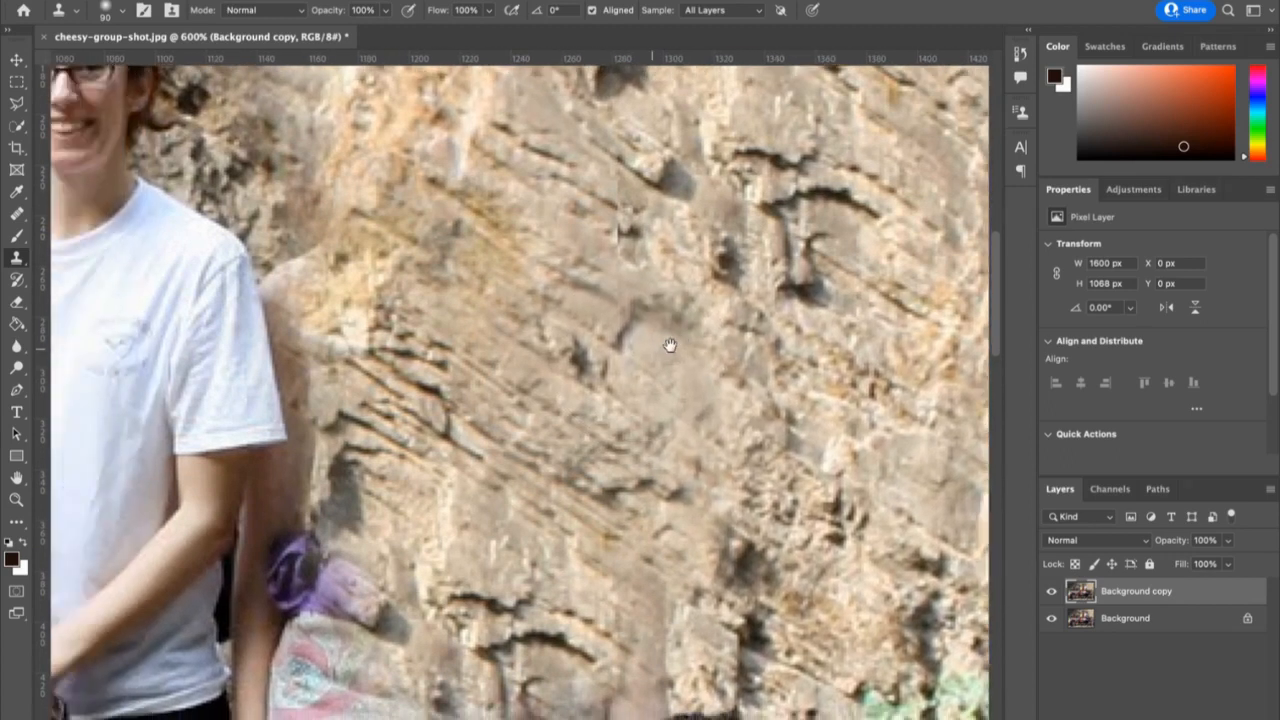
key("ctrl+z")
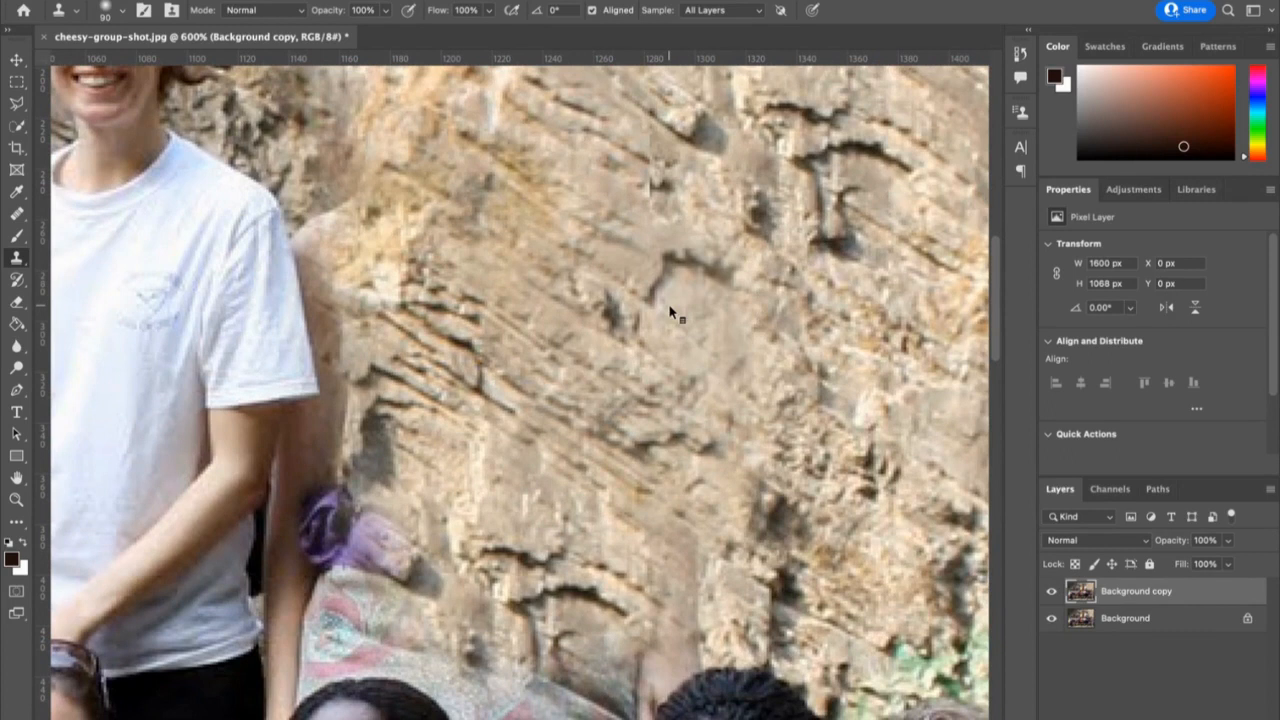
right_click(671, 305)
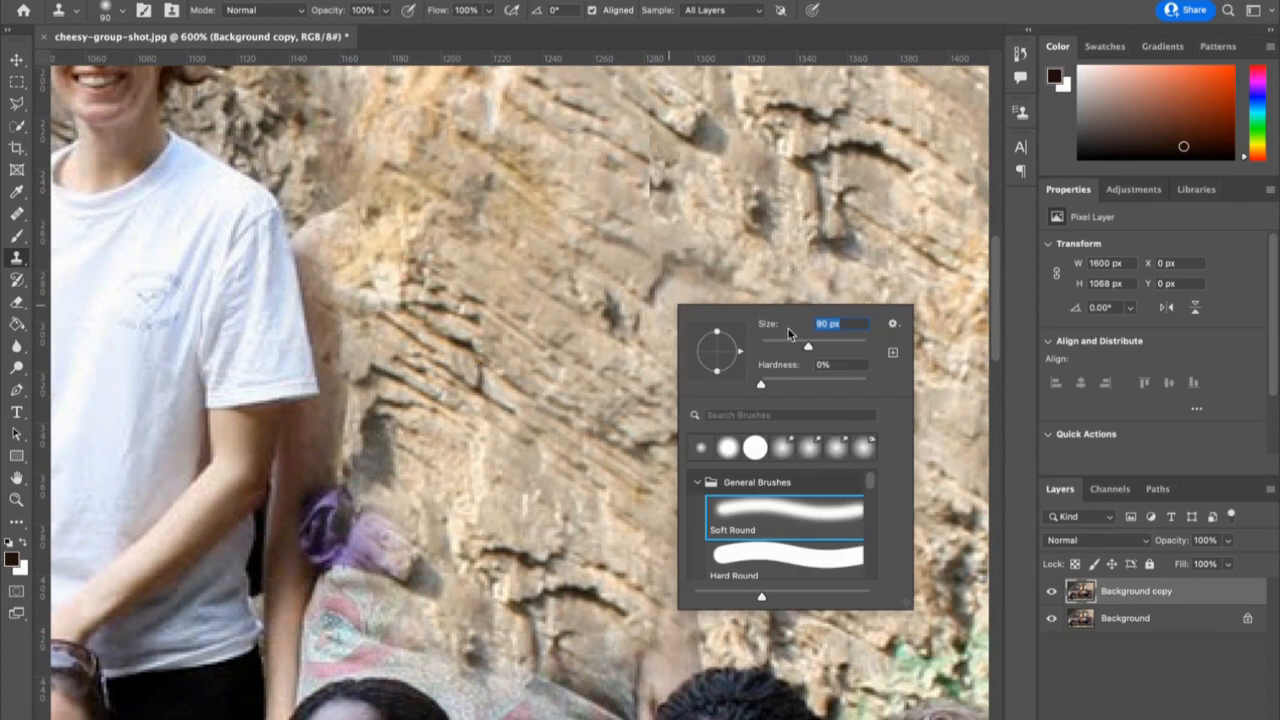
left_click_drag(811, 348, 785, 349)
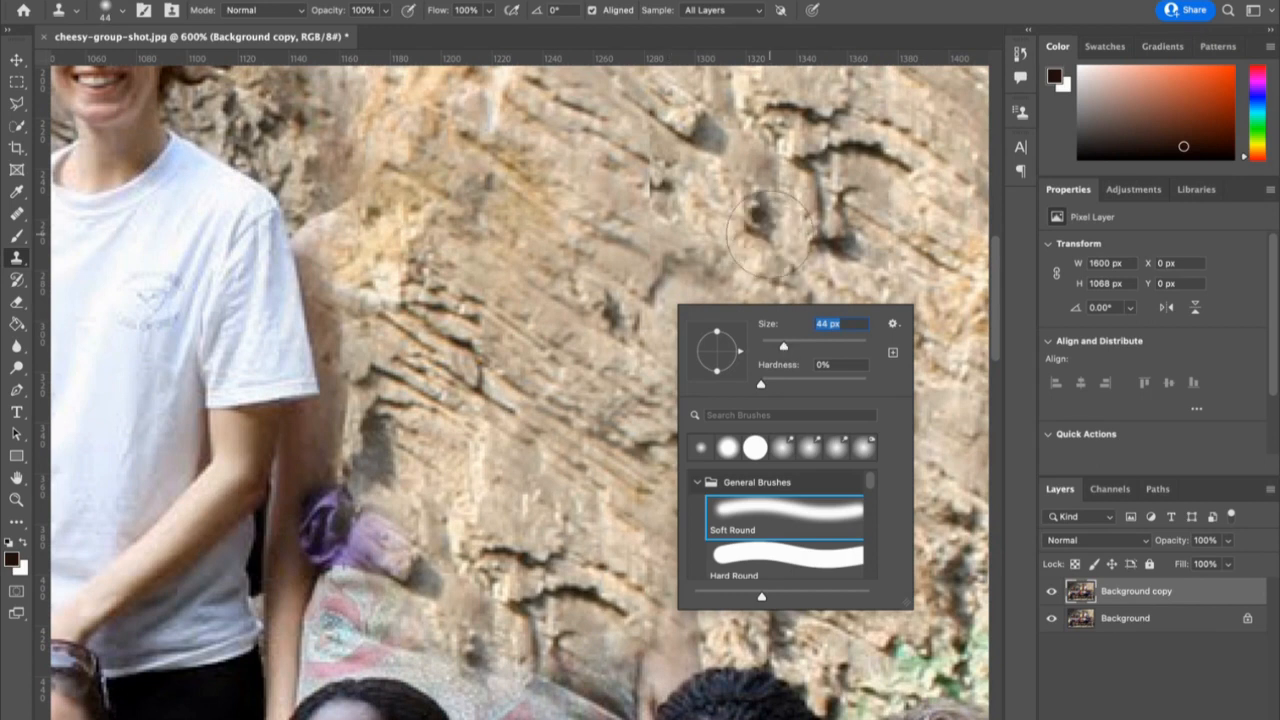
key("Return")
key("bracketleft")
key("bracketleft")
key("bracketright")
key("bracketright")
key("bracketright")
key("bracketleft")
key("bracketleft")
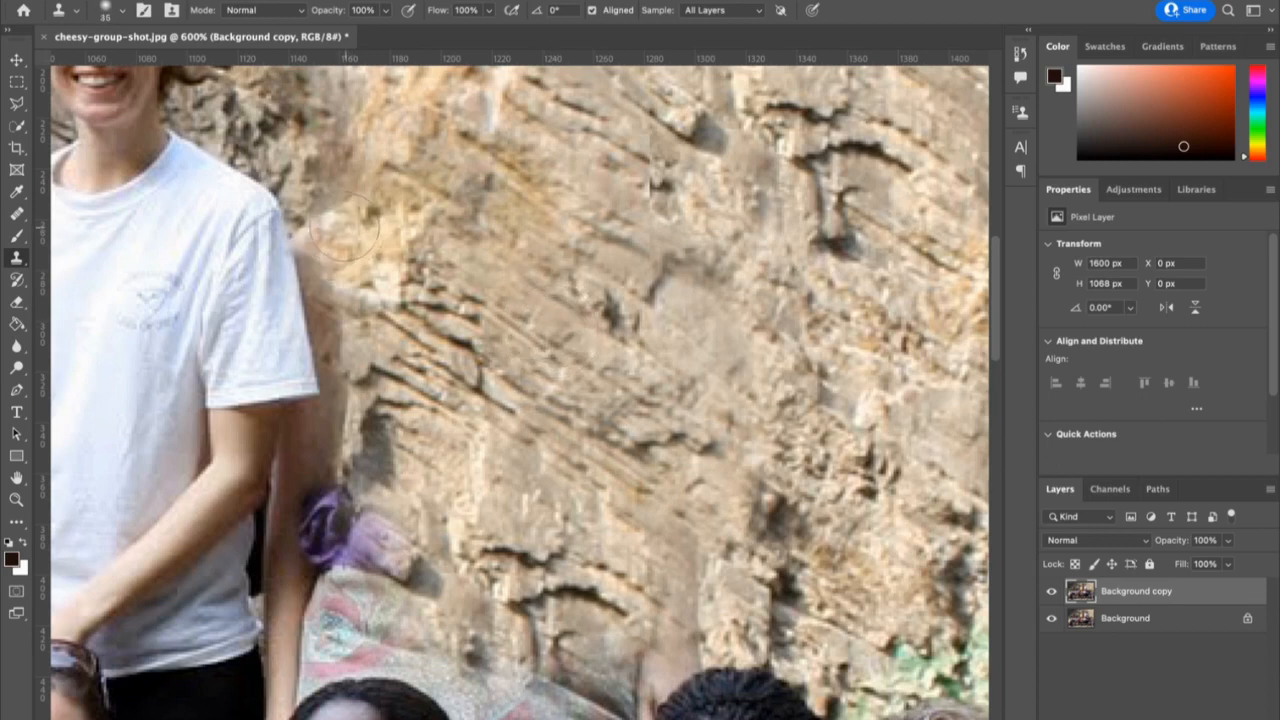
Step: Clone rock over the leftover arm beside the white T-shirt, the purple pack remnant, the skirt and the leg between the seated women
mouse_move(336, 234)
left_mouse_down()
mouse_move(357, 378)
mouse_move(320, 460)
mouse_move(320, 527)
mouse_move(386, 543)
mouse_move(325, 563)
mouse_move(338, 573)
mouse_move(311, 565)
mouse_move(295, 614)
mouse_move(338, 589)
mouse_move(306, 585)
mouse_move(292, 554)
mouse_move(345, 610)
left_mouse_up()
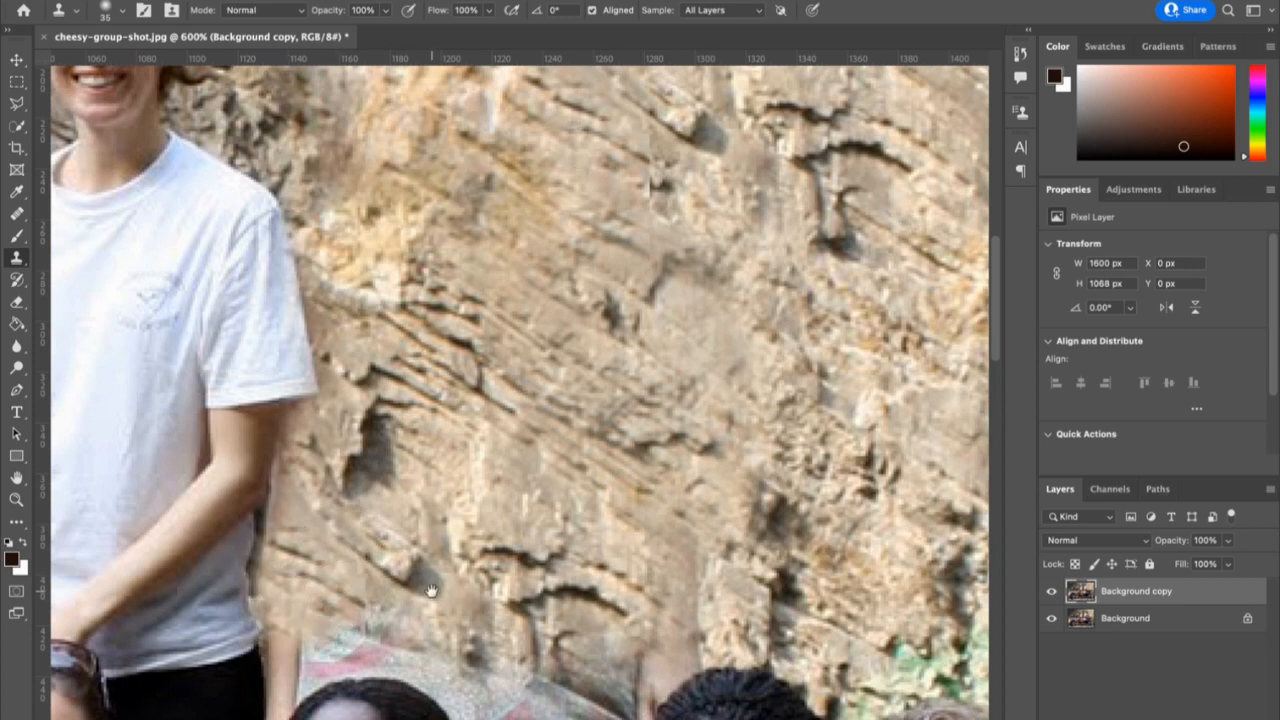
left_click_drag(430, 590, 444, 402)
mouse_move(515, 470)
left_mouse_down()
mouse_move(564, 511)
mouse_move(526, 490)
mouse_move(536, 563)
mouse_move(520, 560)
mouse_move(494, 502)
mouse_move(458, 468)
mouse_move(391, 452)
mouse_move(320, 468)
left_mouse_up()
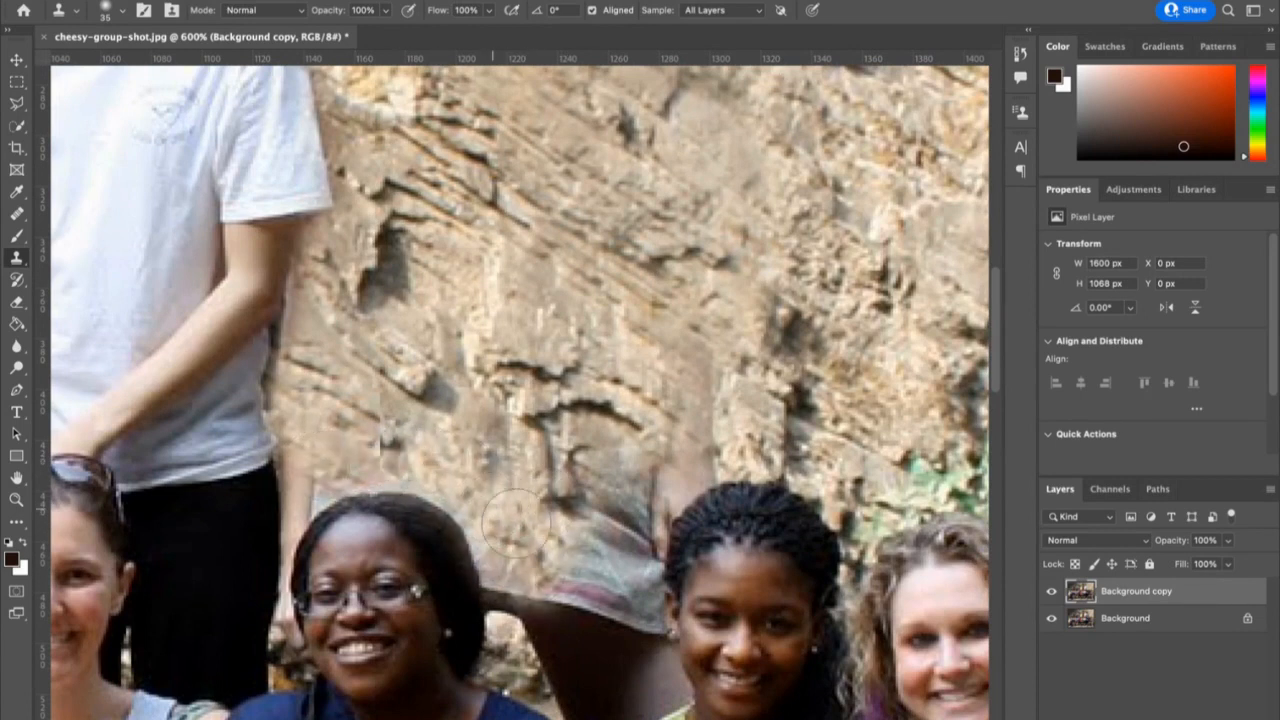
mouse_move(570, 530)
left_mouse_down()
mouse_move(585, 570)
mouse_move(605, 500)
mouse_move(630, 600)
mouse_move(640, 560)
mouse_move(647, 598)
mouse_move(583, 590)
mouse_move(570, 630)
mouse_move(555, 597)
mouse_move(500, 612)
left_mouse_up()
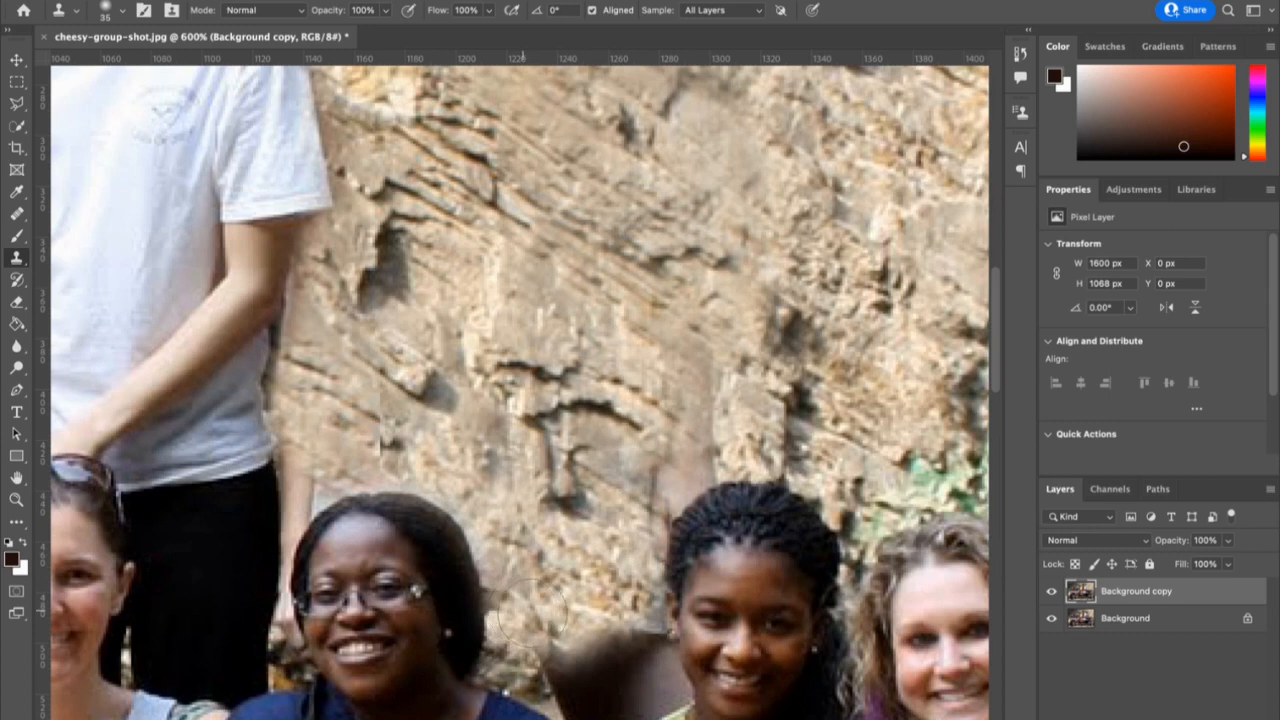
scroll(570, 520, "down", 3)
mouse_move(573, 498)
left_mouse_down()
mouse_move(580, 560)
mouse_move(610, 570)
mouse_move(640, 510)
mouse_move(633, 538)
mouse_move(615, 555)
mouse_move(560, 525)
left_mouse_up()
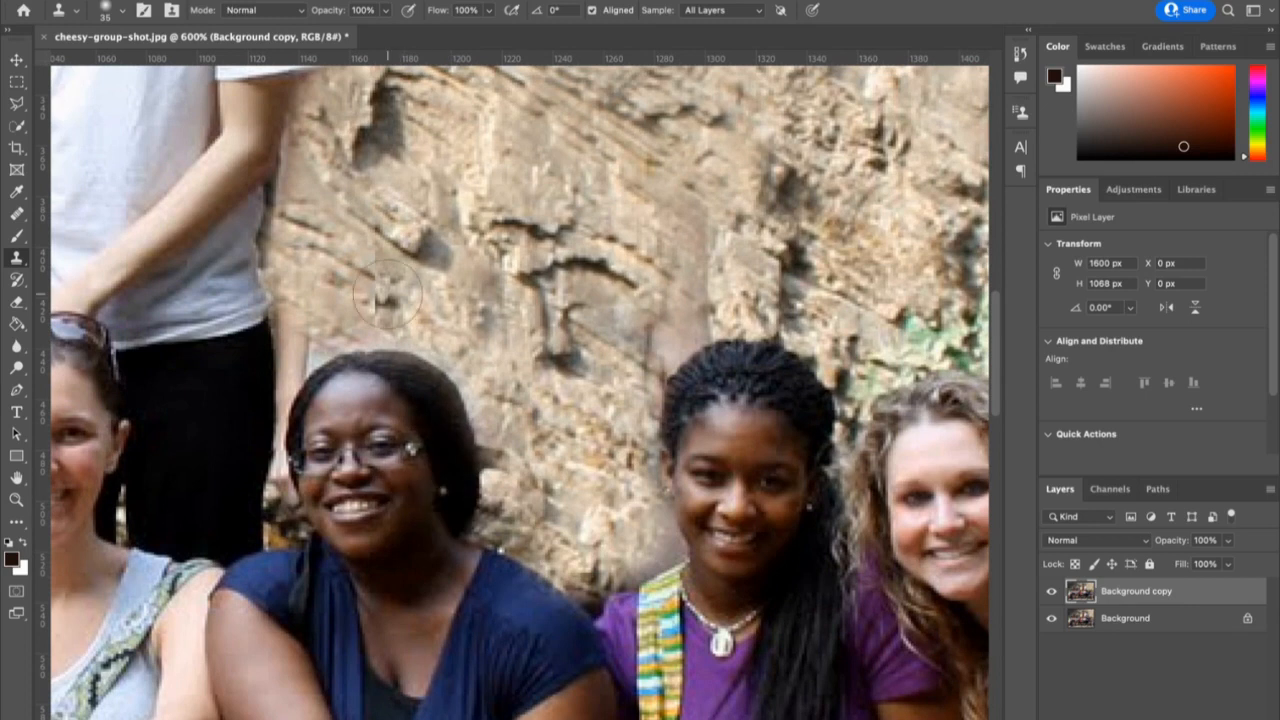
Step: Reduce the clone brush size to 15 px and zoom out to 200% to review the retouched cliff
key("bracketleft")
key("bracketleft")
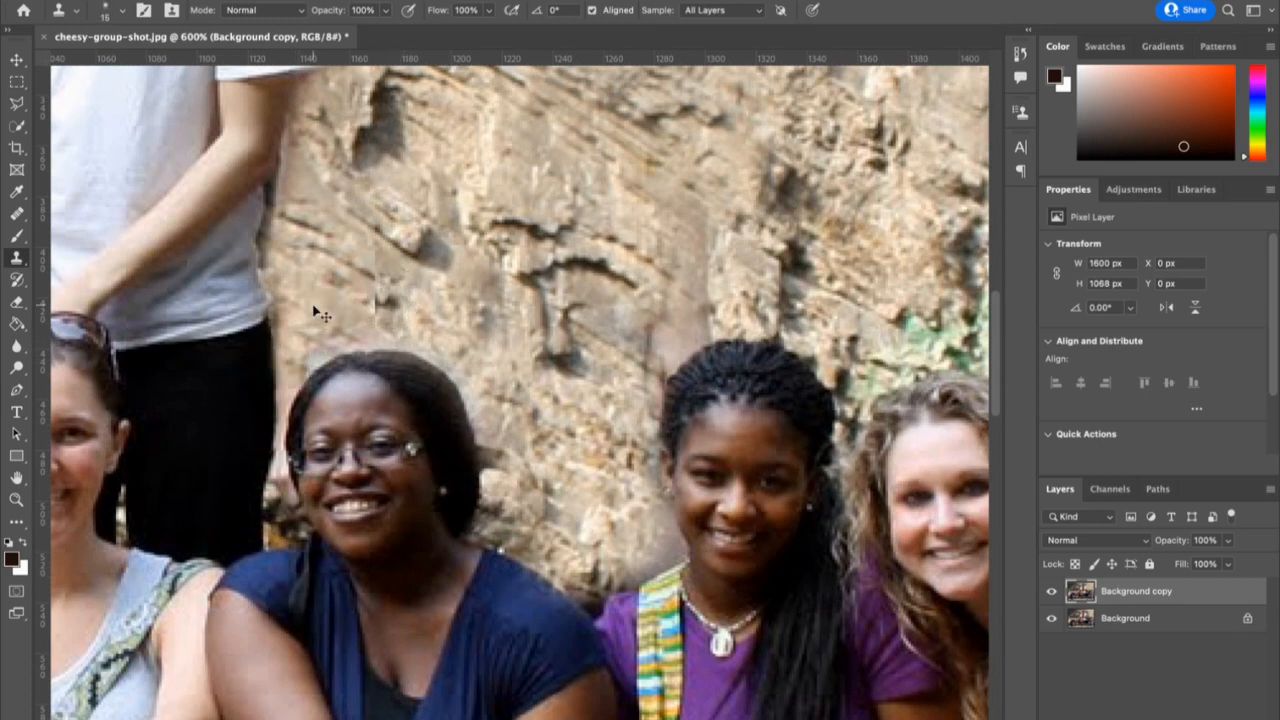
key("ctrl+minus")
key("ctrl+minus")
key("ctrl+minus")
key("ctrl+minus")
key("ctrl+minus")
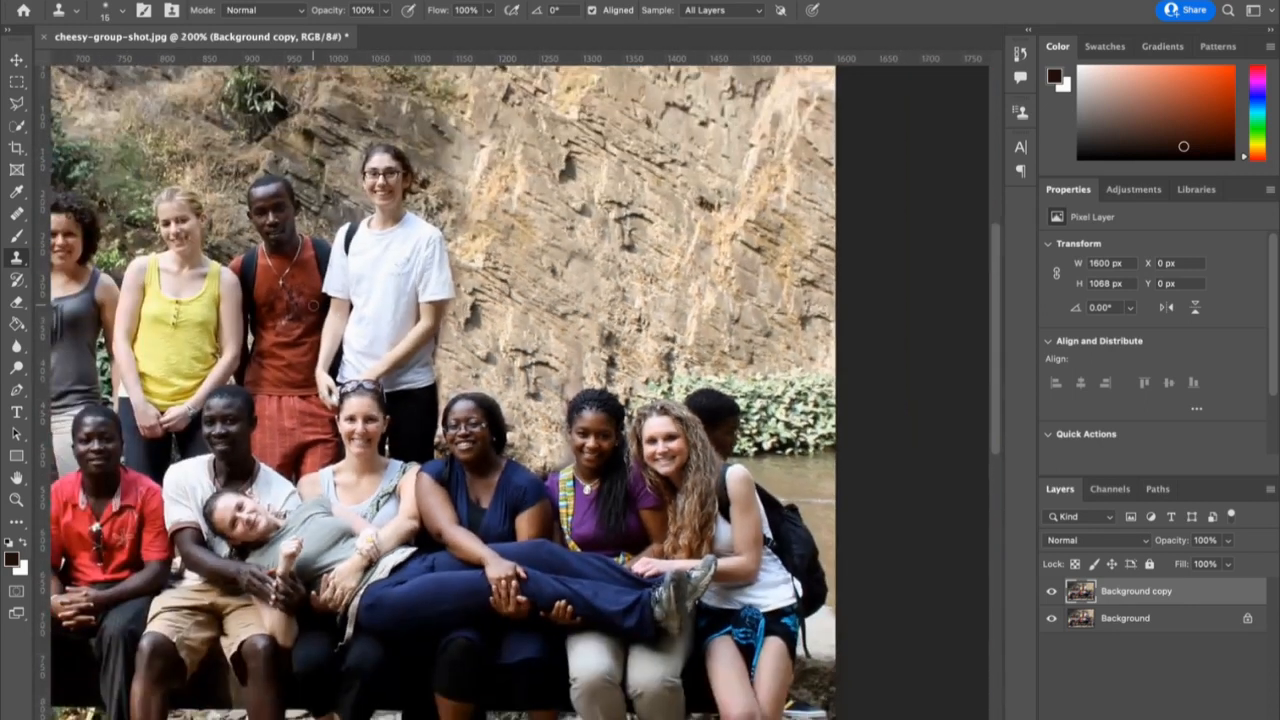